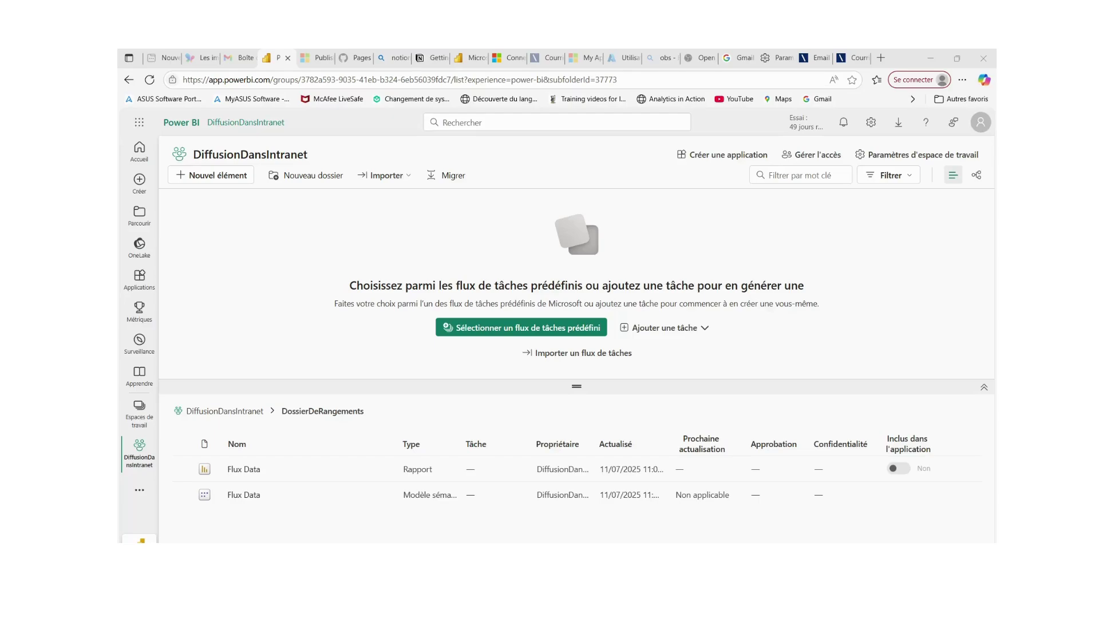
Switch to the Azure portal and examine its web address.
click(617, 59)
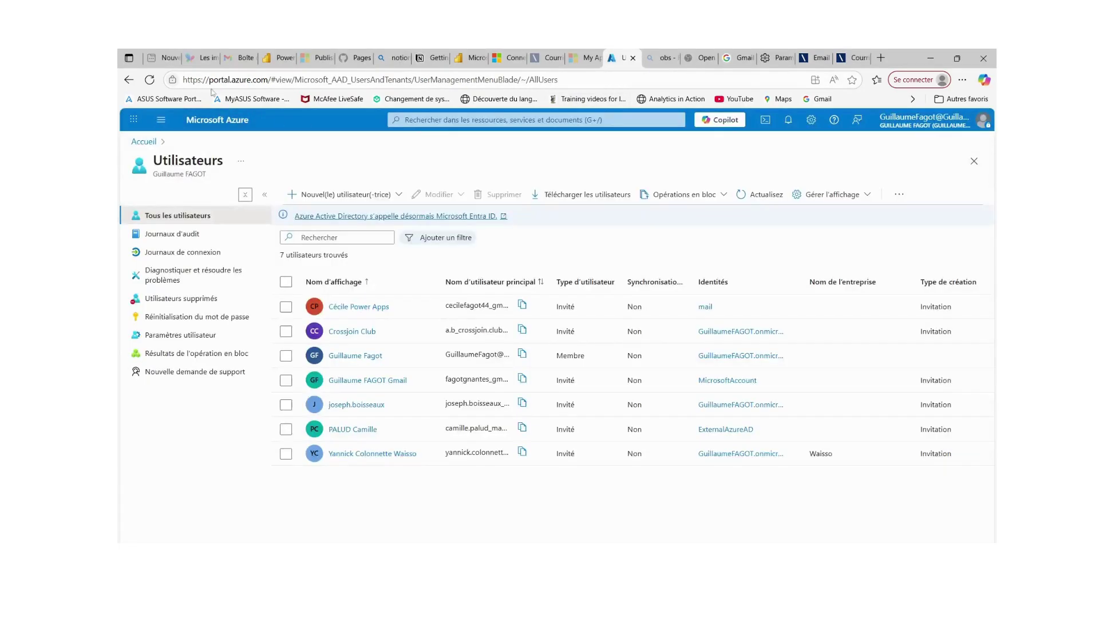
click(173, 80)
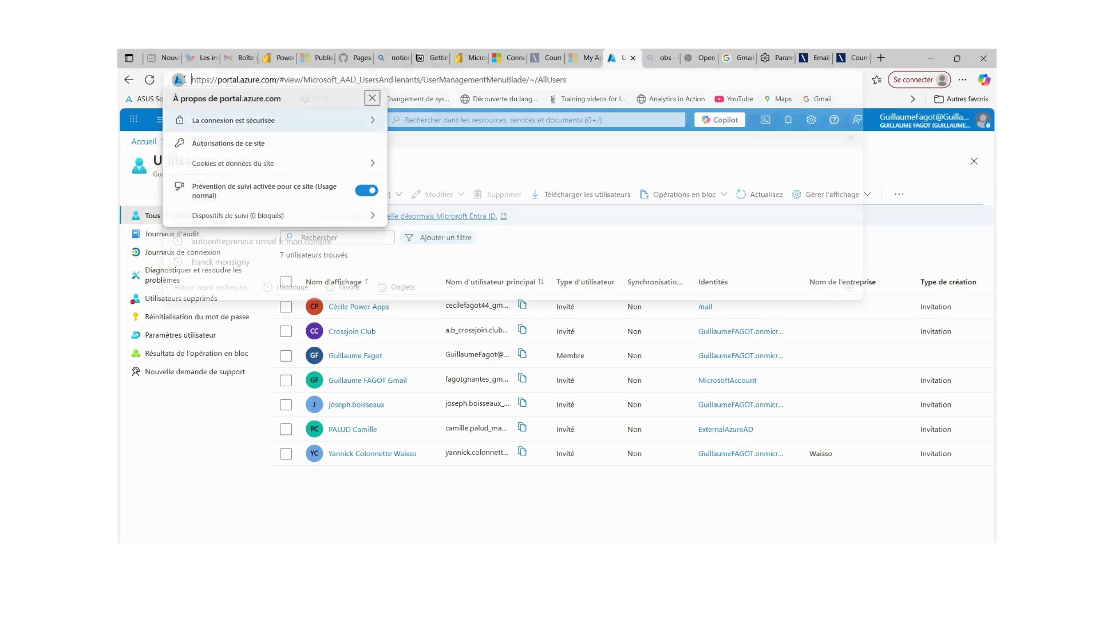
drag(186, 79, 294, 80)
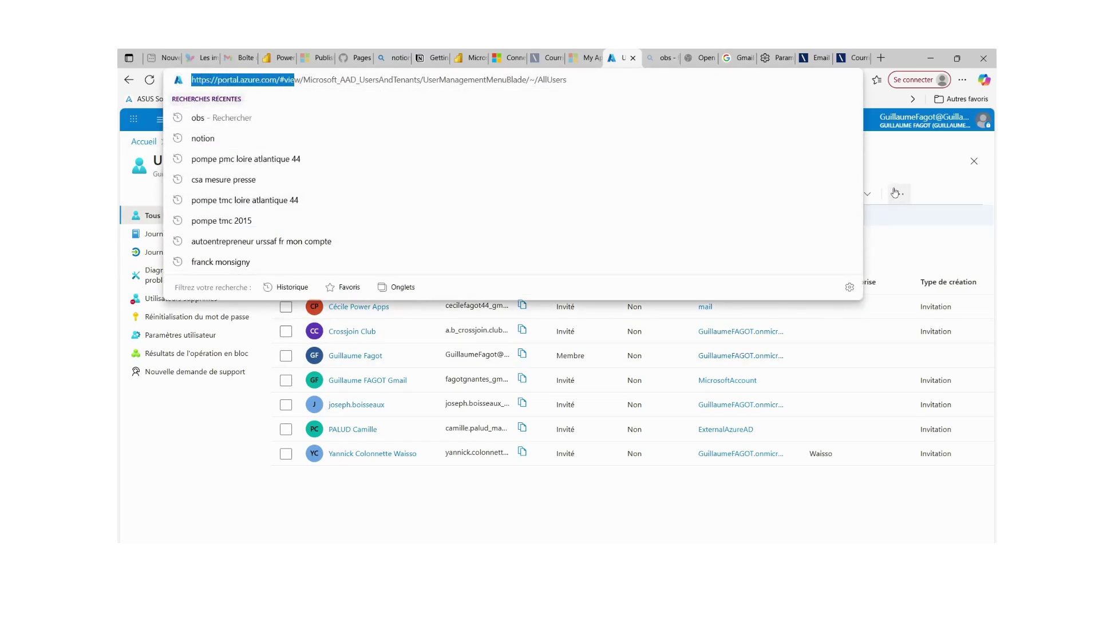
click(891, 166)
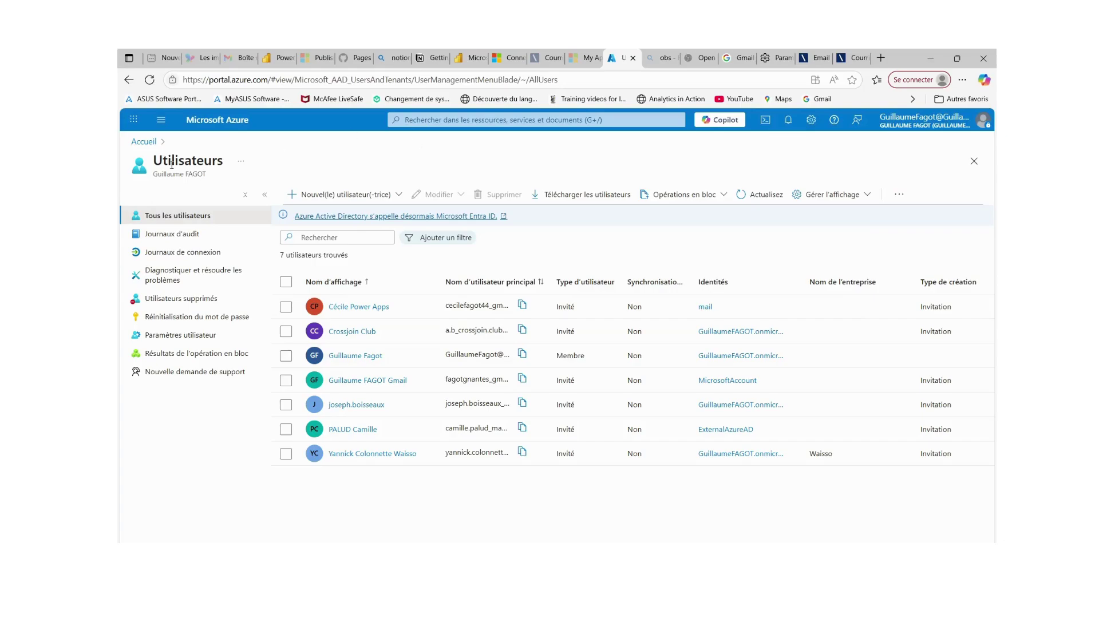
Return to the Azure home page, search for "ut" and open the Utilisateurs service.
click(147, 143)
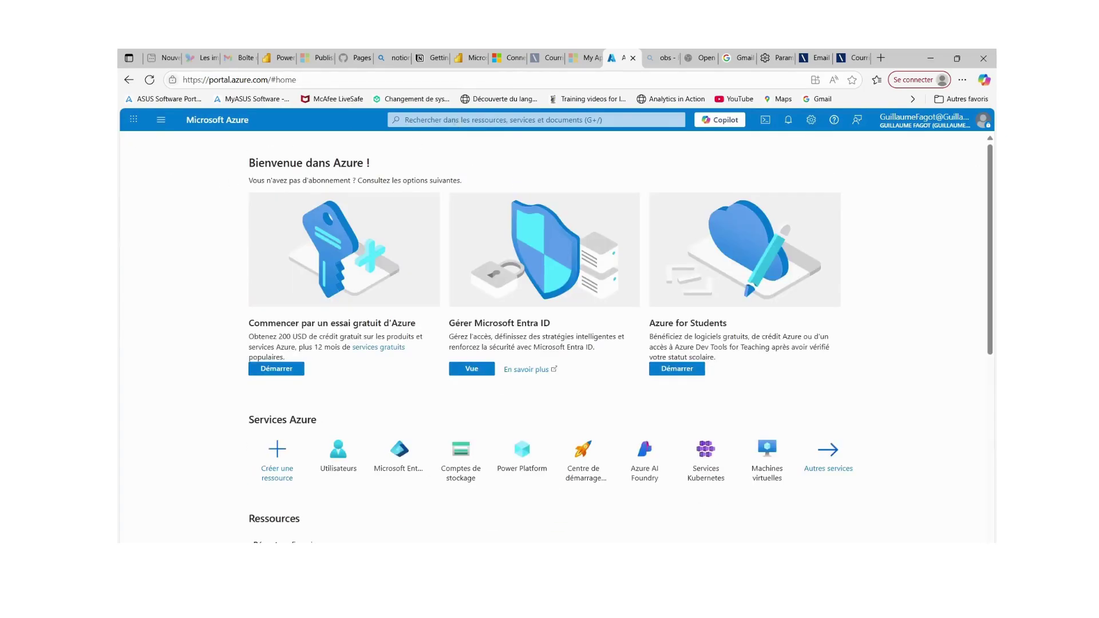
click(454, 121)
text(ut)
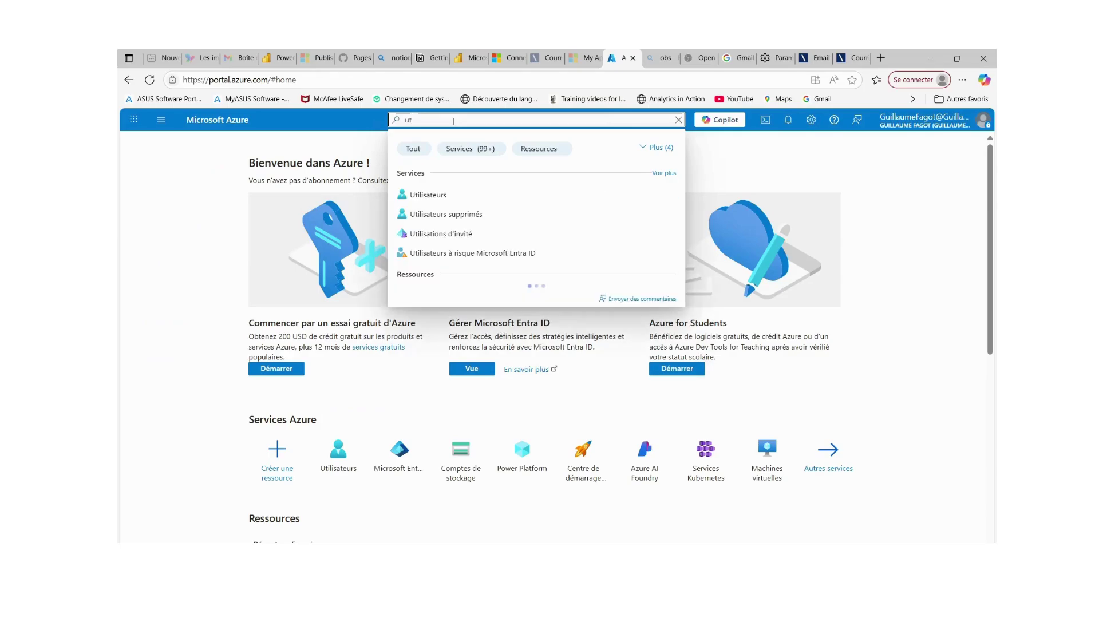
click(438, 200)
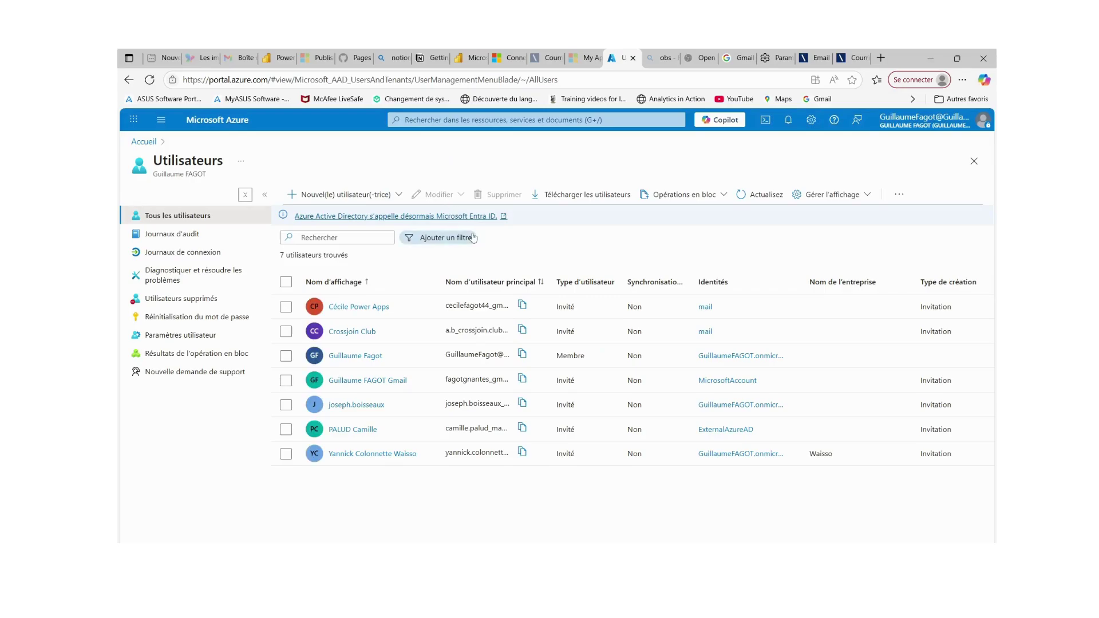
Open the external user invitation form and examine its e-mail address field.
click(399, 195)
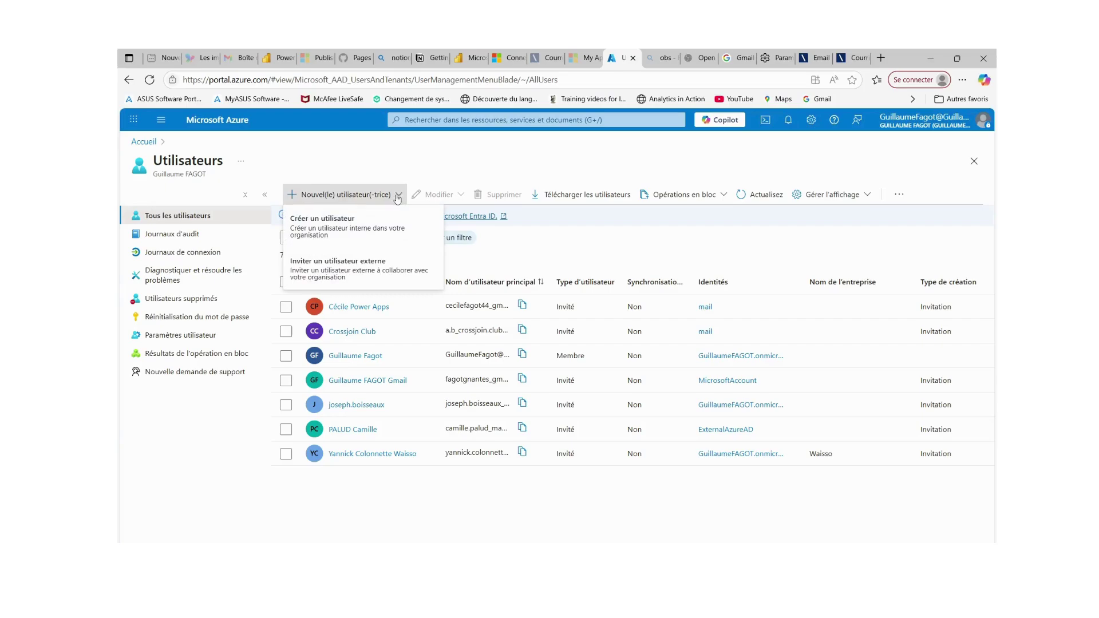
click(328, 273)
click(290, 284)
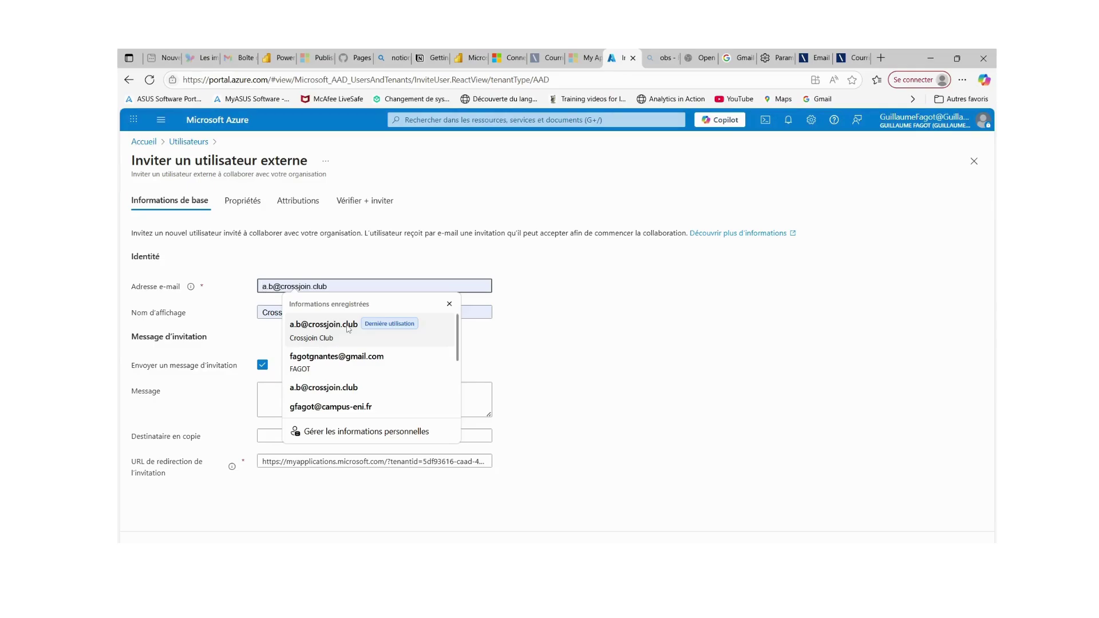
click(371, 269)
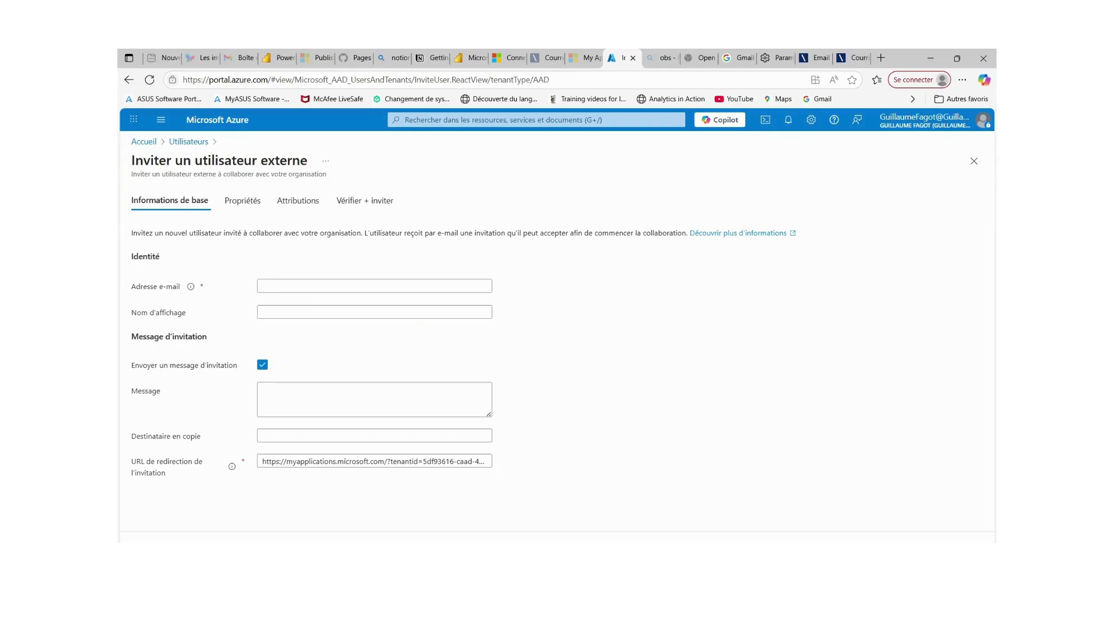
Return to the user list and check the creation type of the Crossjoin Club guest.
click(189, 142)
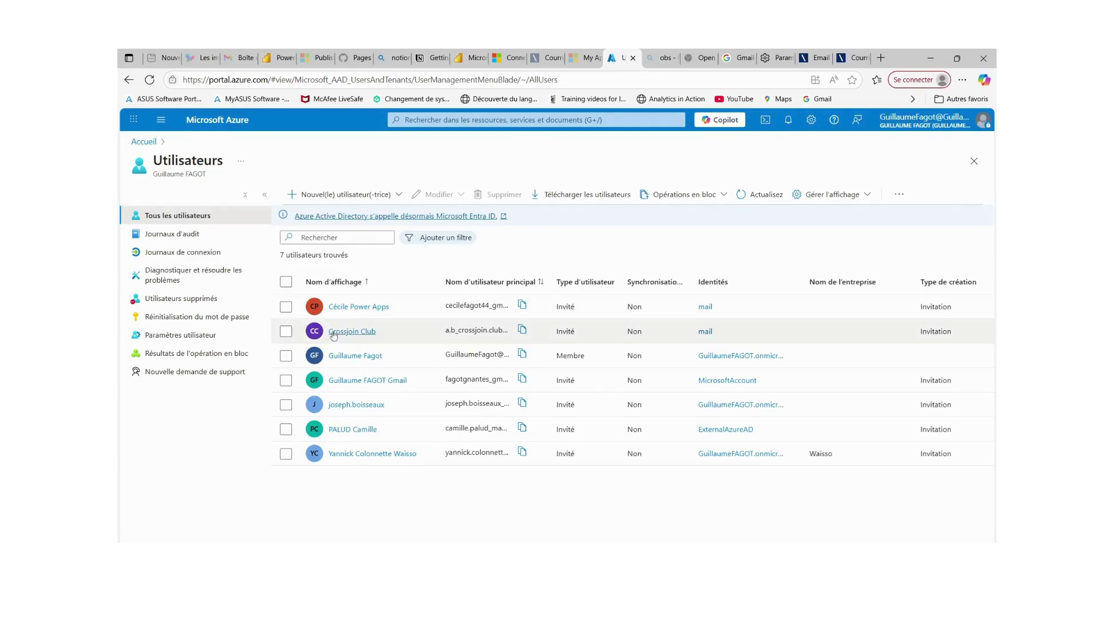
click(296, 335)
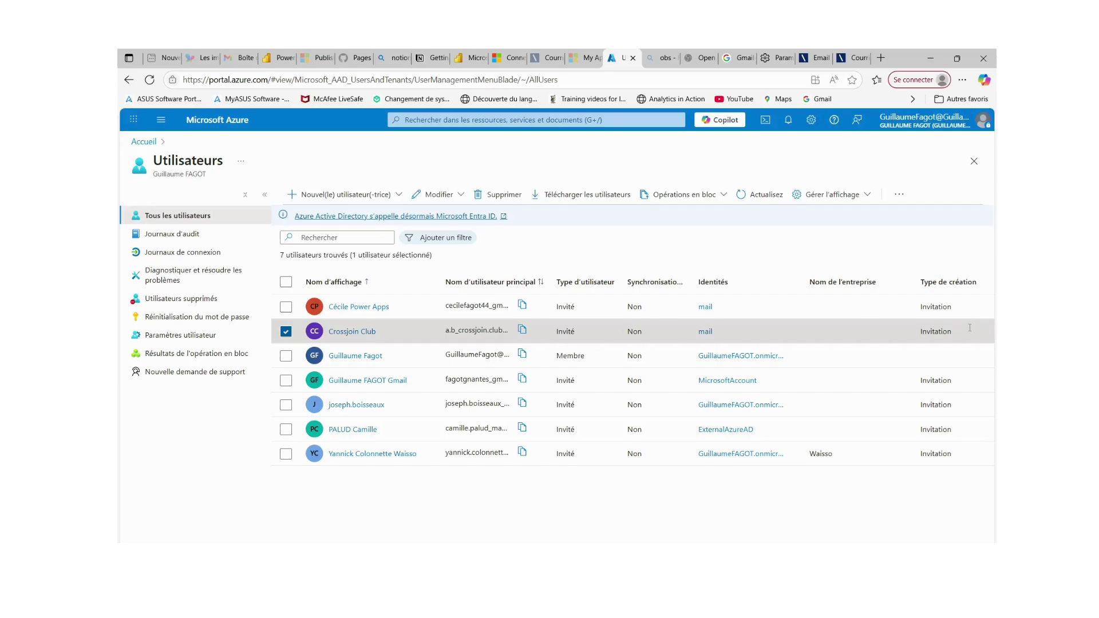
drag(953, 332, 919, 335)
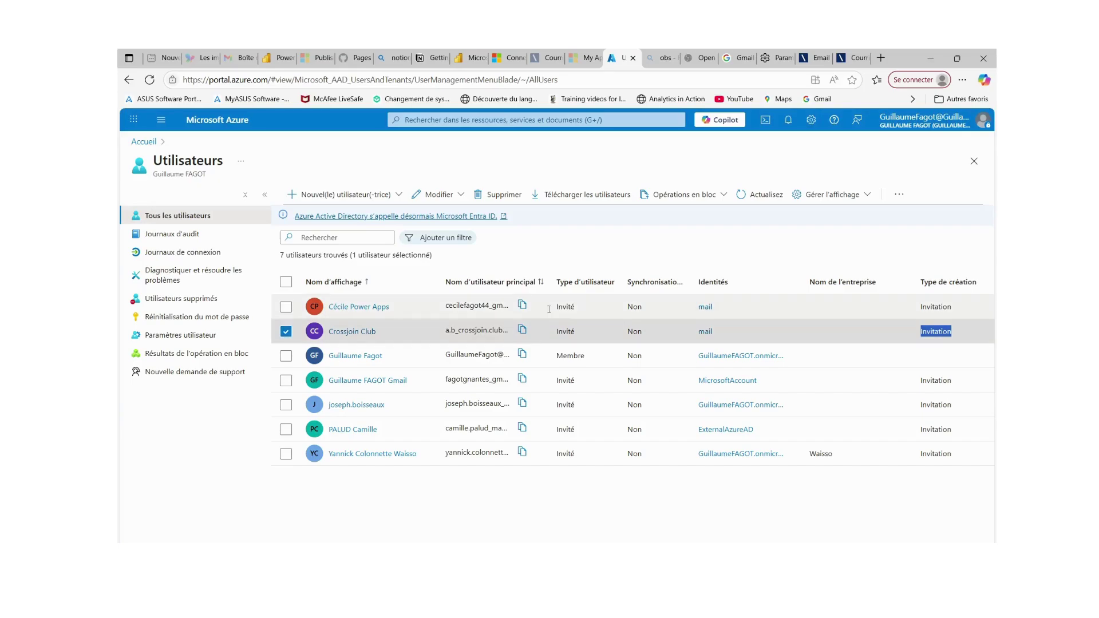
Switch to Power BI, open the Flux Data report and copy its secure embed link for a website or portal.
click(276, 58)
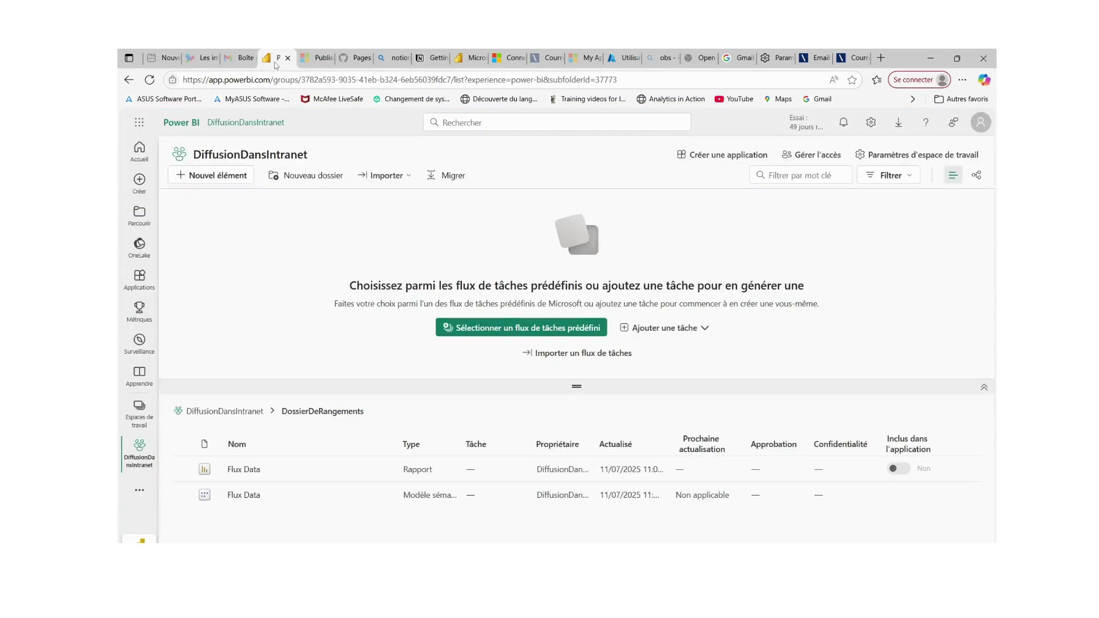
click(245, 472)
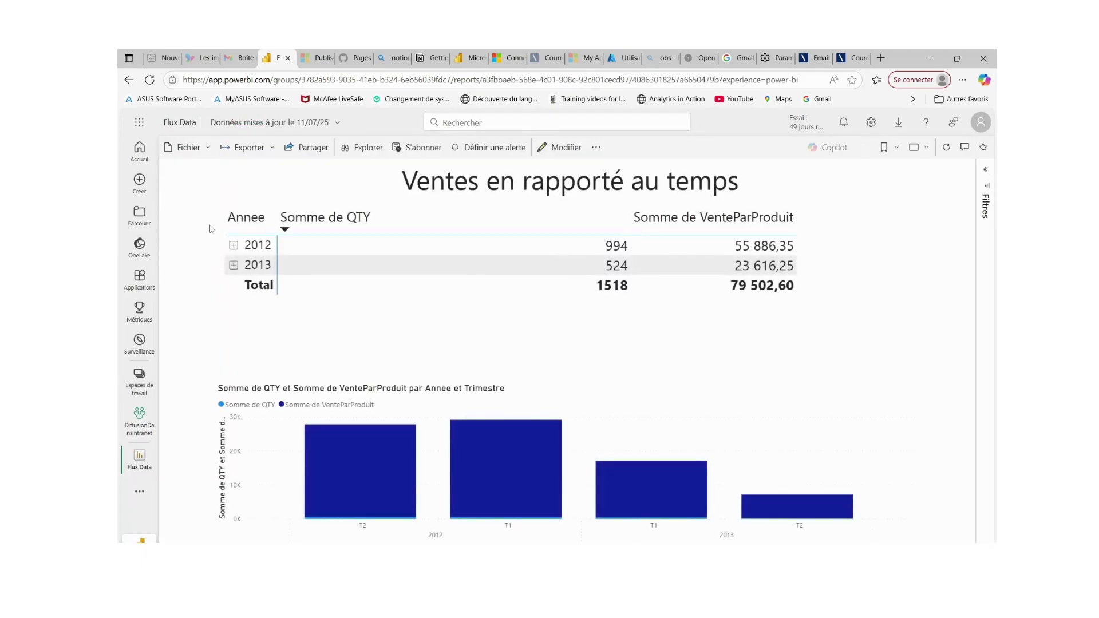
click(189, 148)
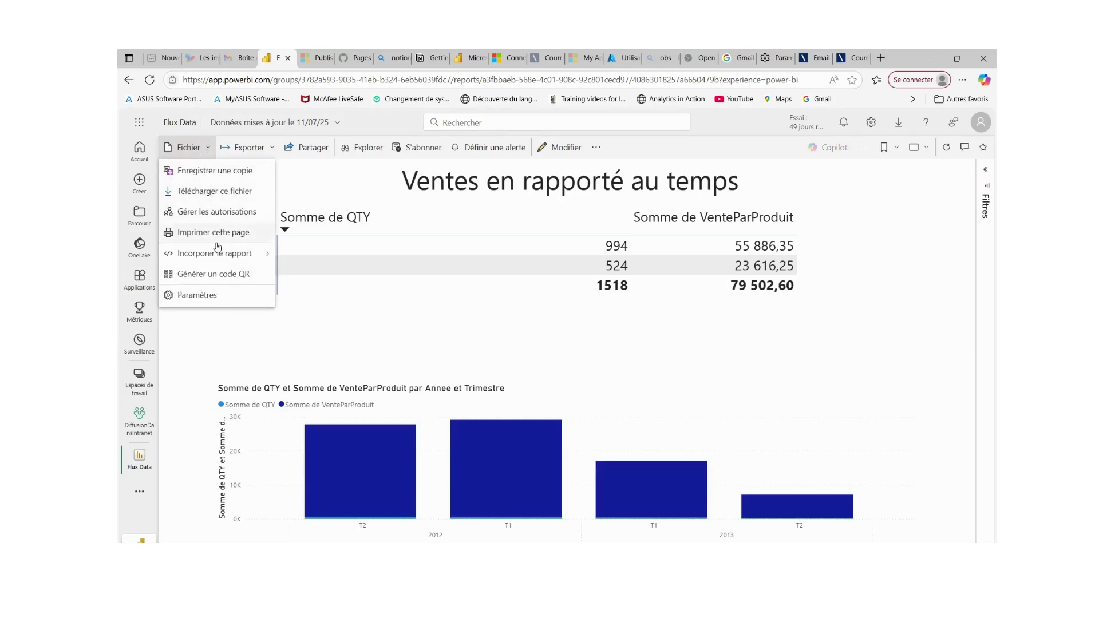
mouse_move(218, 258)
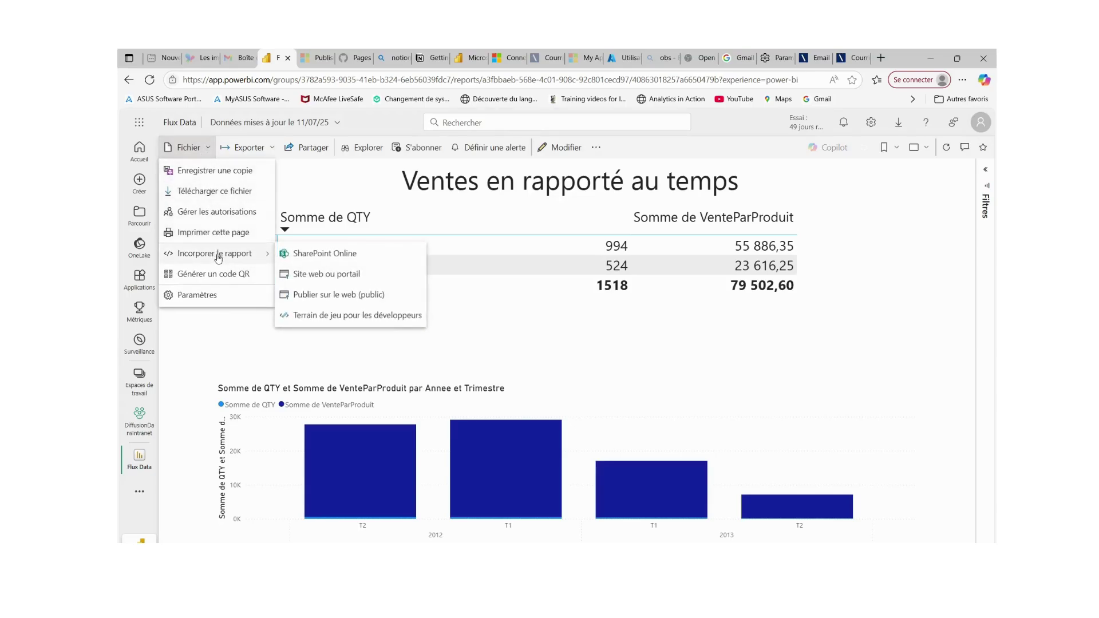
click(363, 280)
click(336, 338)
key(ctrl+c)
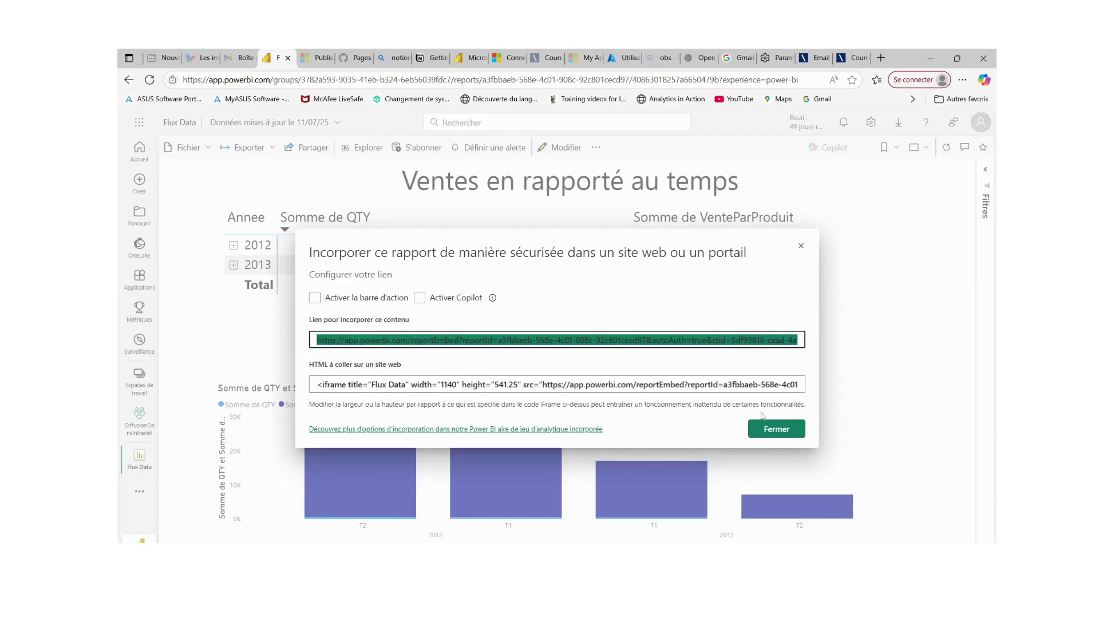
click(776, 429)
Switch to Notion and try to add a web link preview below the existing Power BI link on the Getting Started page.
click(427, 58)
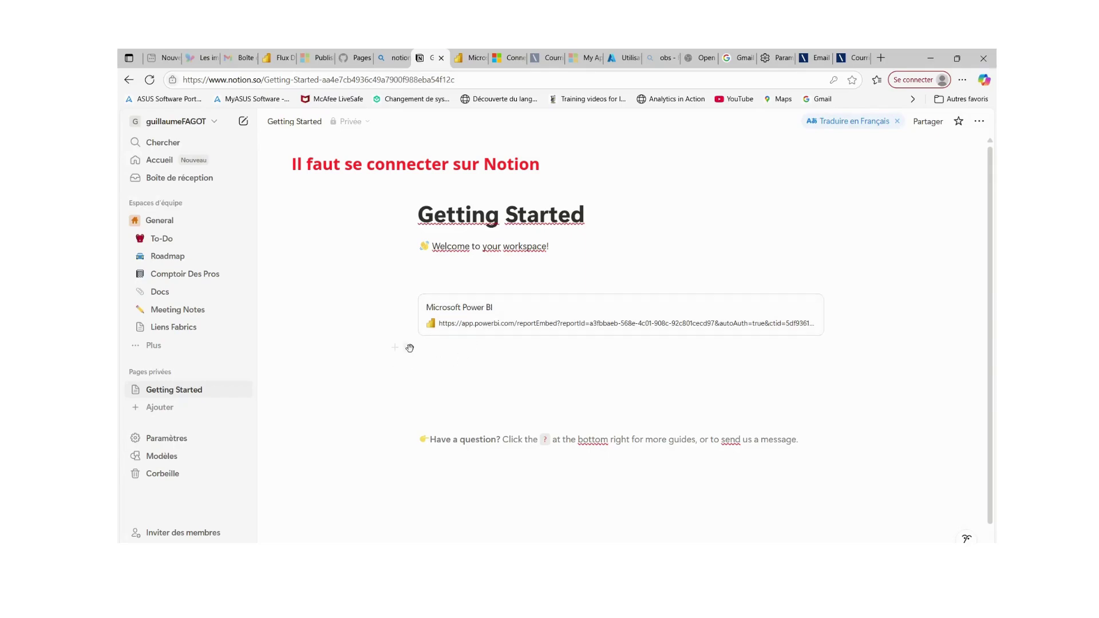
click(395, 364)
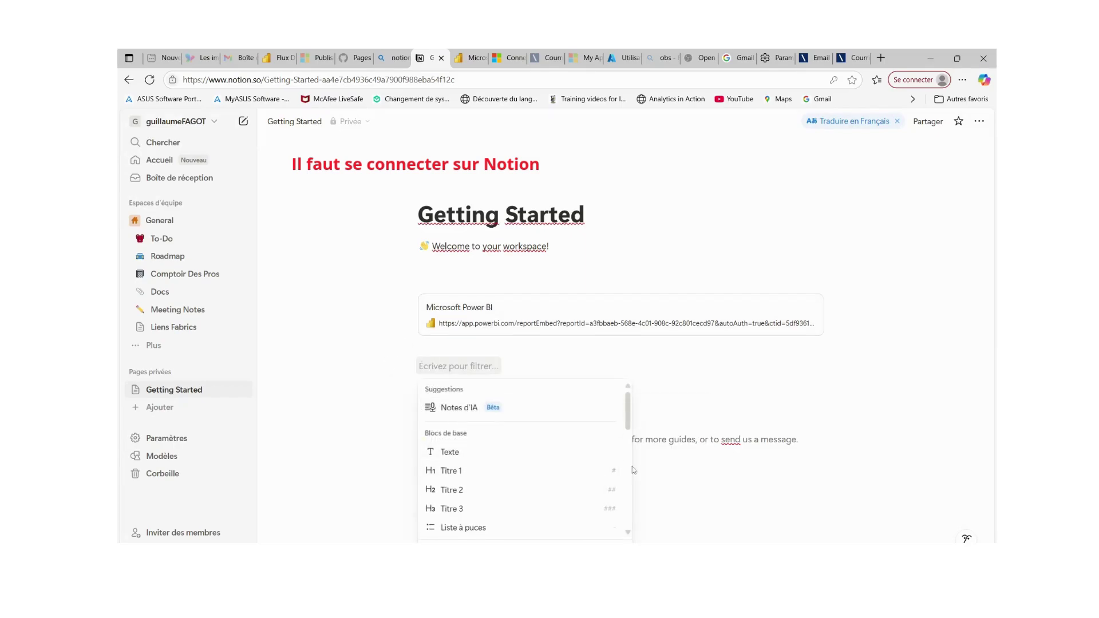
scroll(629, 422, down, 10)
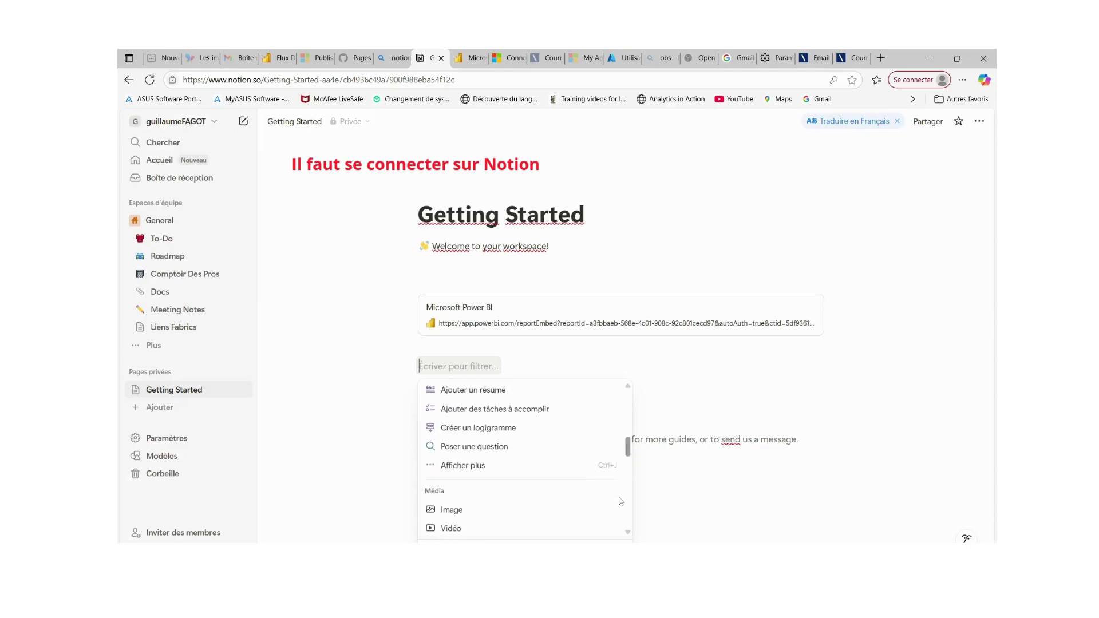
click(486, 473)
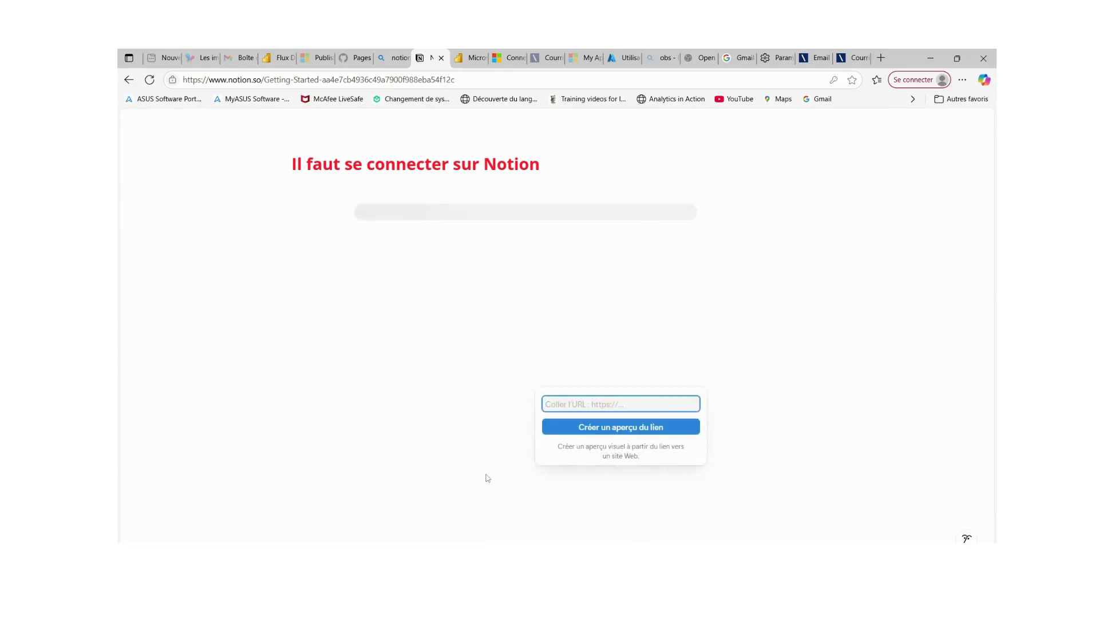
key(Escape)
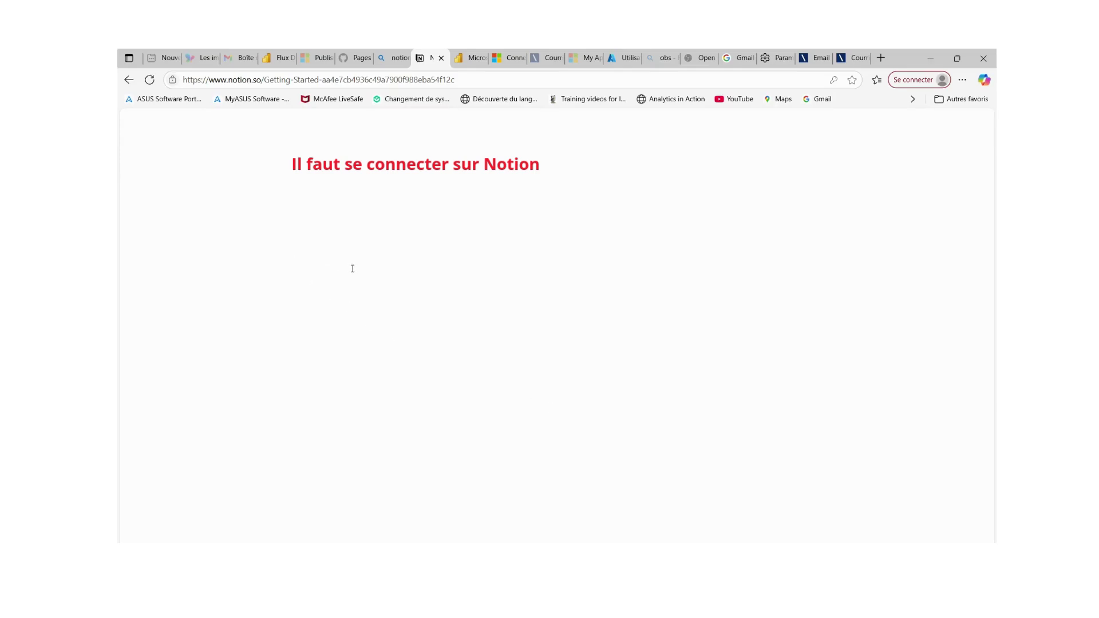
Reload the Notion page and sign in with the first listed Google account, entering its account password.
click(149, 79)
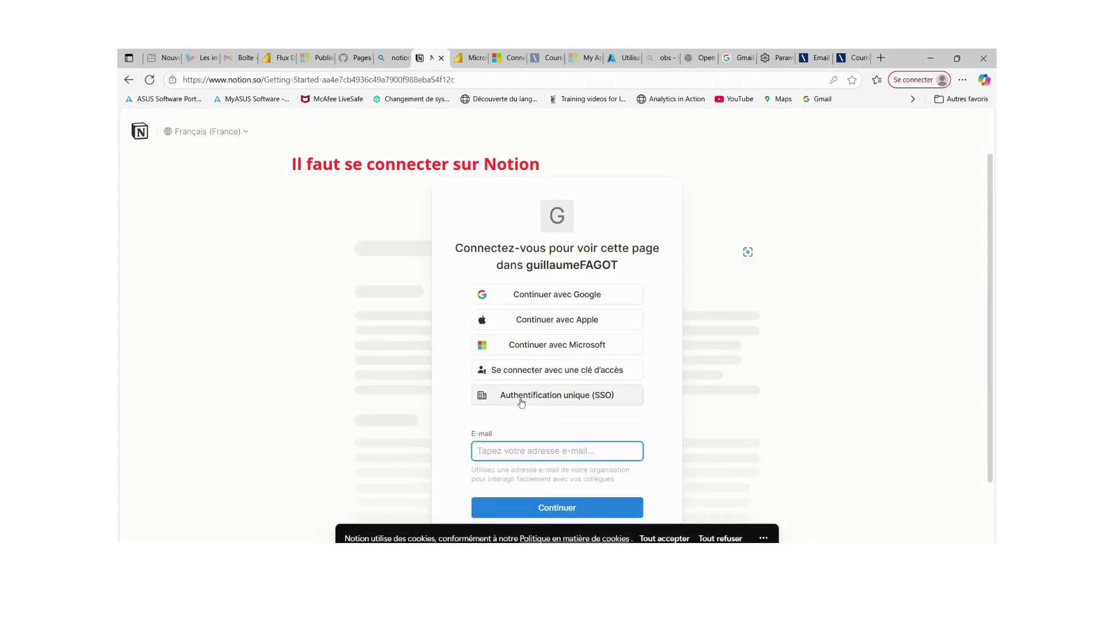
click(524, 304)
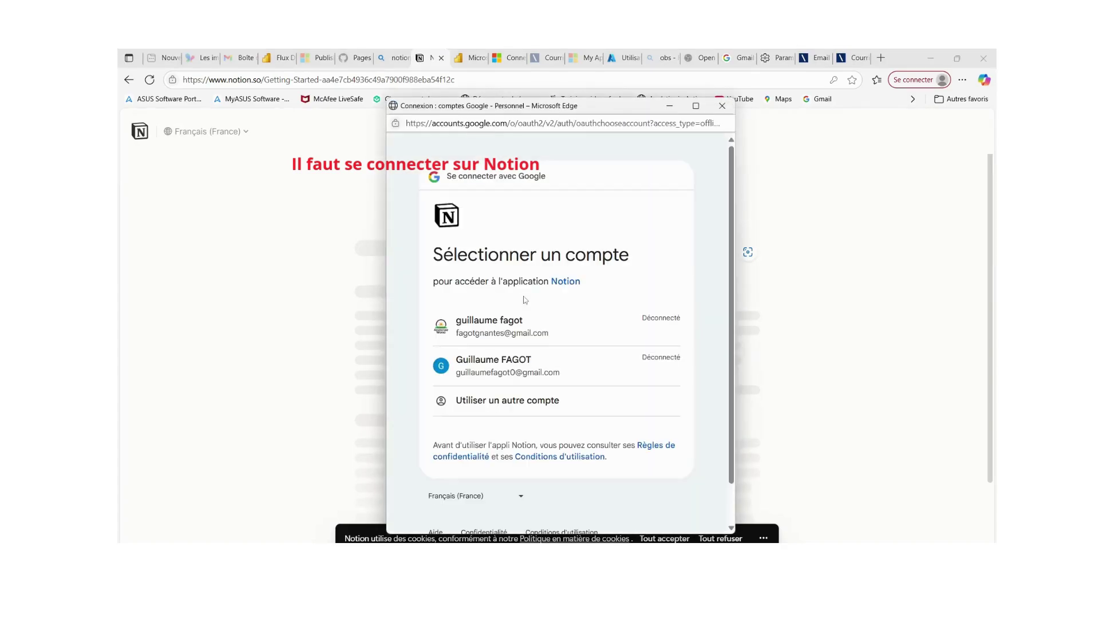
click(496, 331)
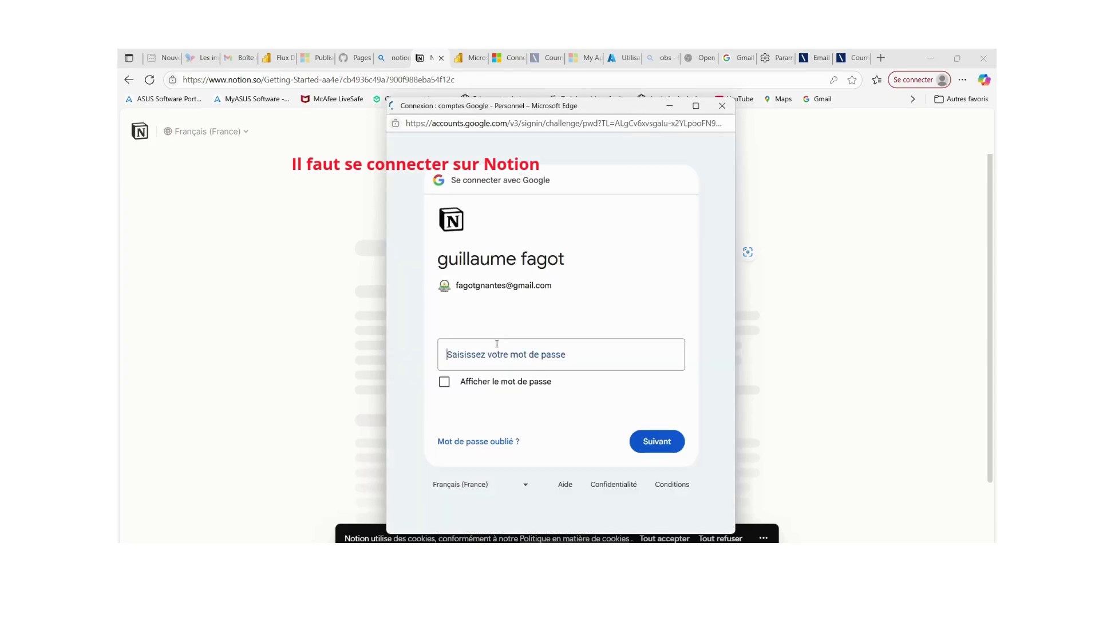
key(ctrl+v)
click(651, 443)
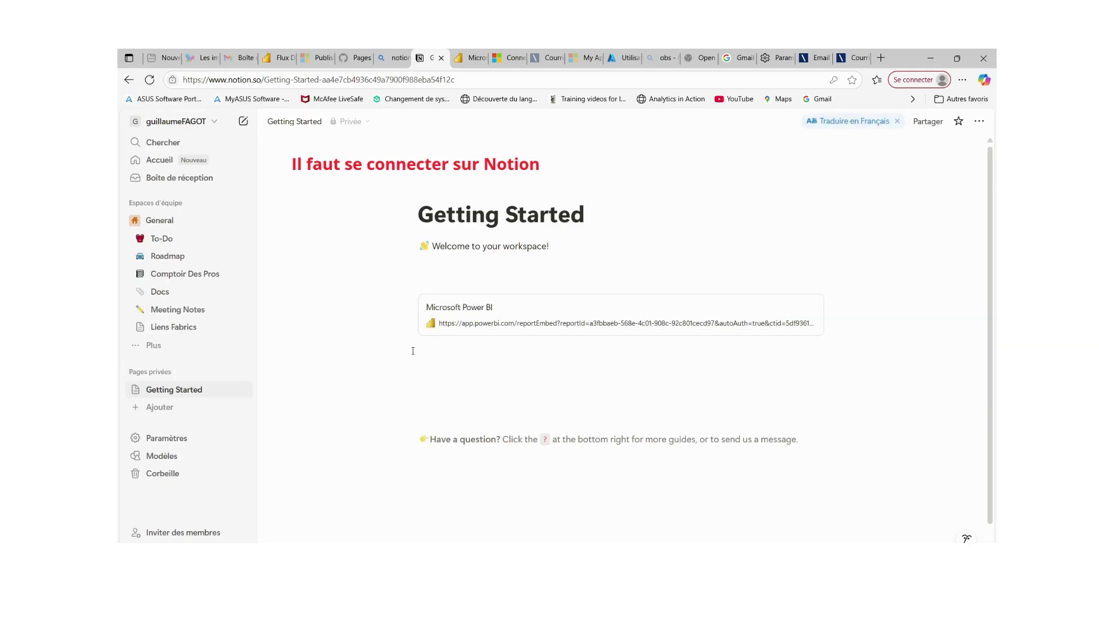
Add a web link preview of the copied Power BI embed link below the existing one on the Getting Started page.
click(395, 368)
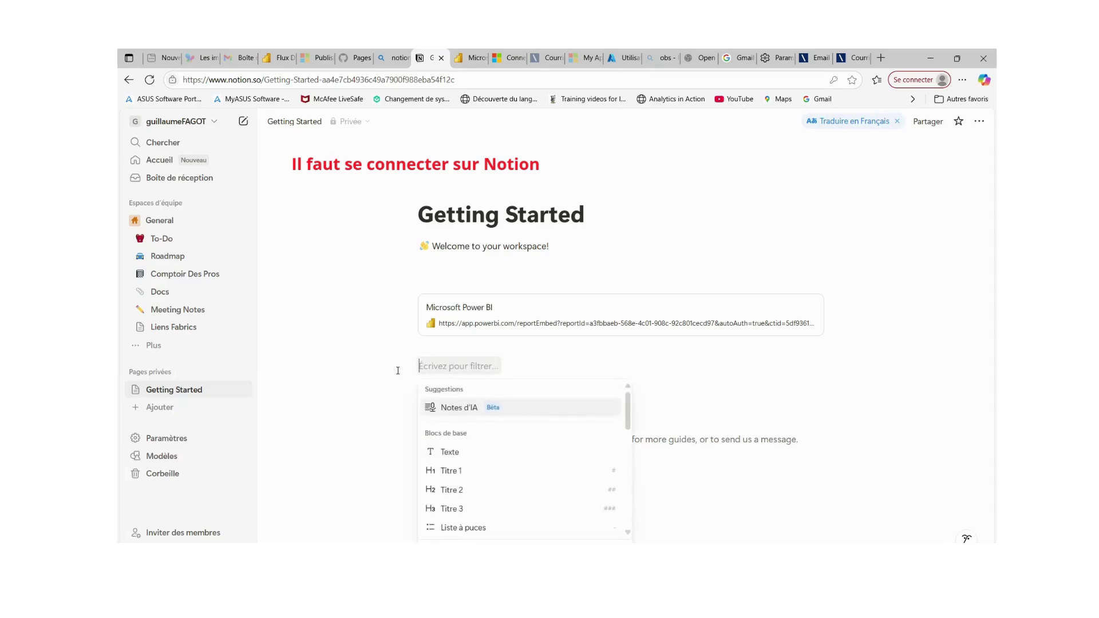
scroll(509, 480, down, 7)
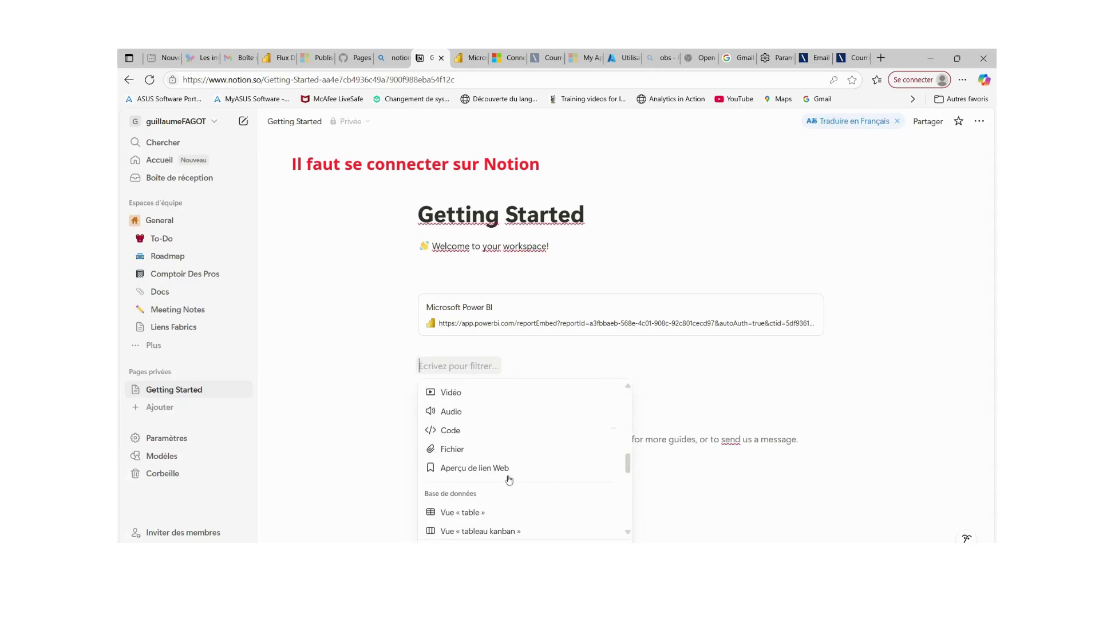
click(509, 475)
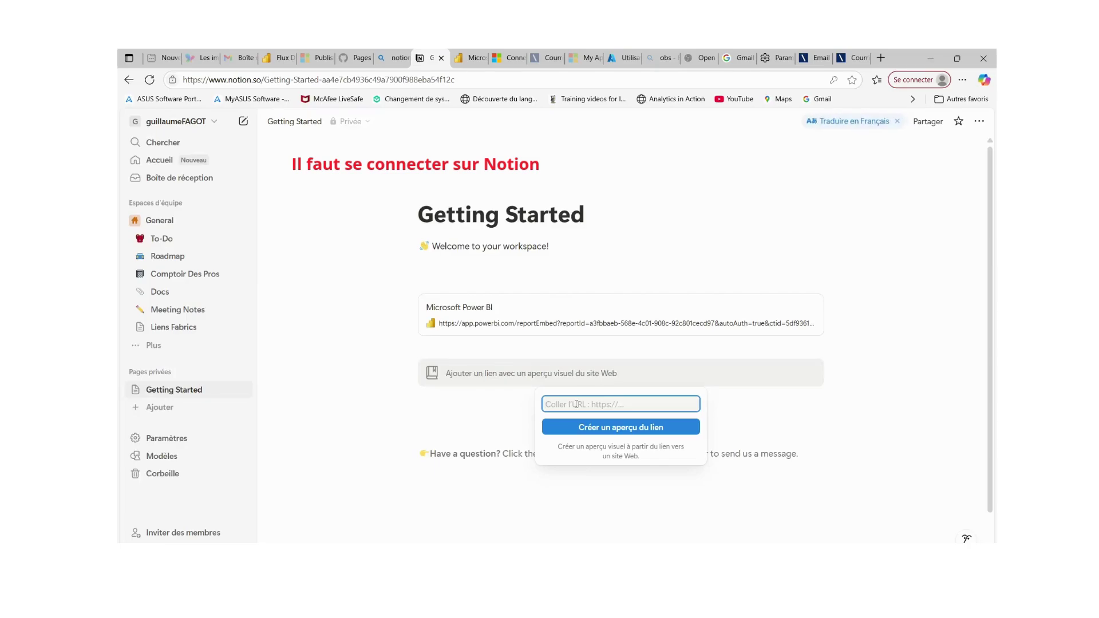
key(ctrl+v)
click(581, 428)
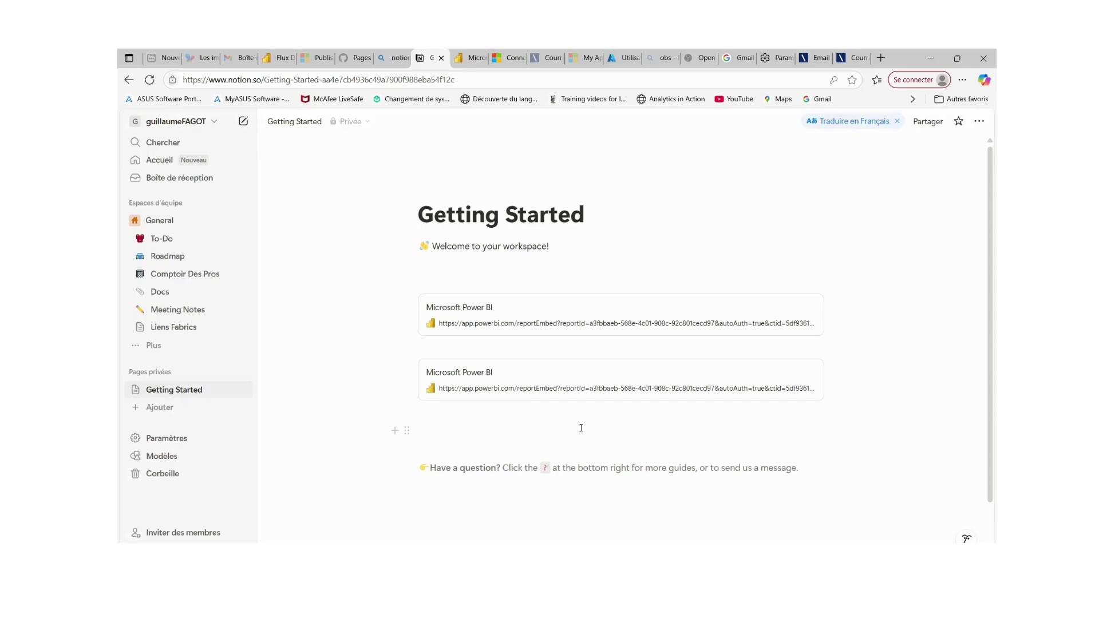
Open the newly added Power BI link and sign in with the Crossjoin Club account.
click(554, 389)
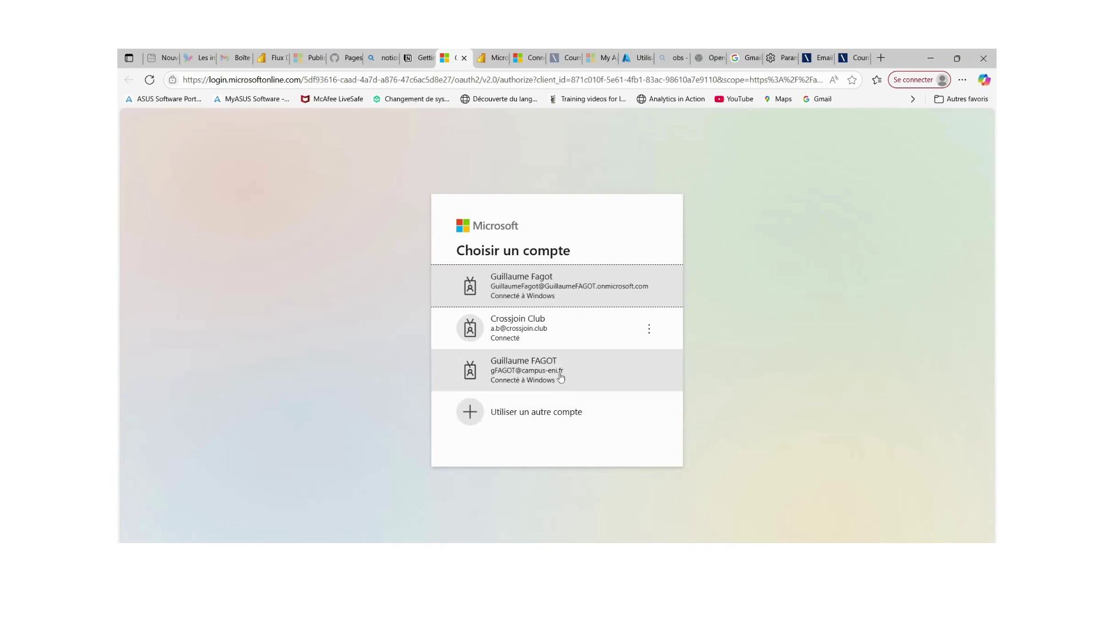
click(547, 329)
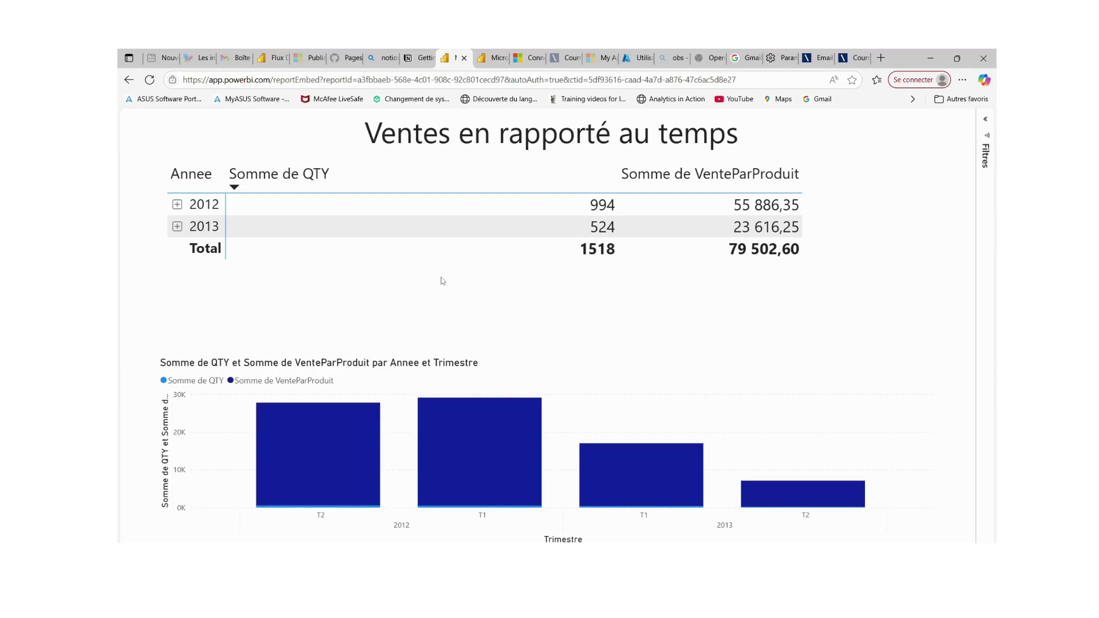
Expand the years 2012 and 2013 in the sales matrix and look through their quarters.
click(177, 205)
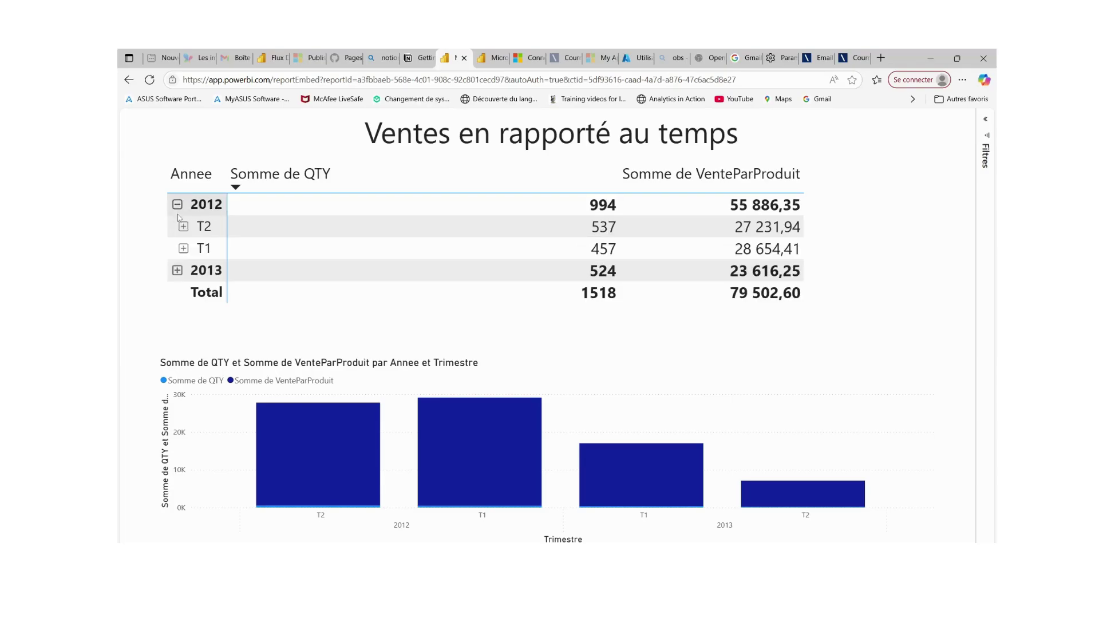
click(177, 270)
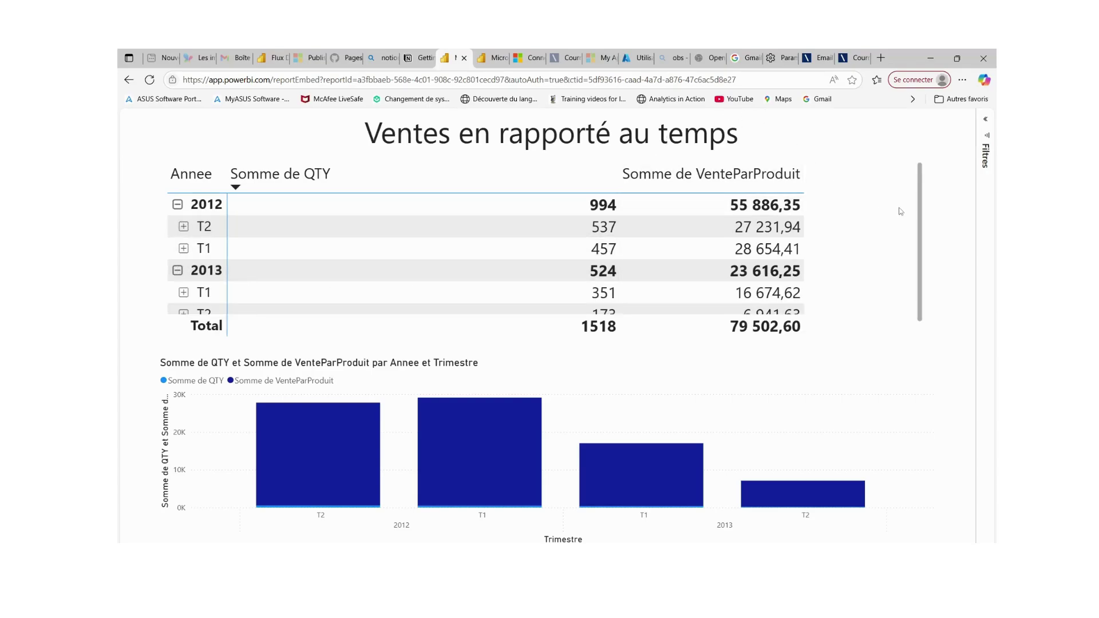
scroll(920, 196, down, 1)
scroll(920, 196, up, 1)
Show the report's filter pane and drill the sales matrix back up to the year level.
click(986, 119)
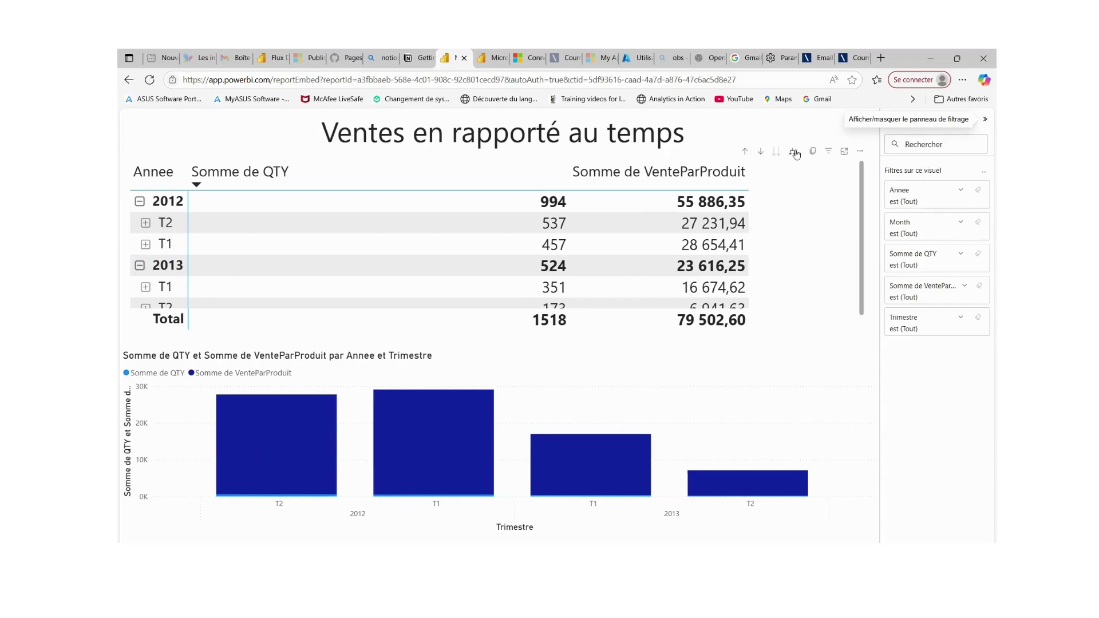
click(745, 152)
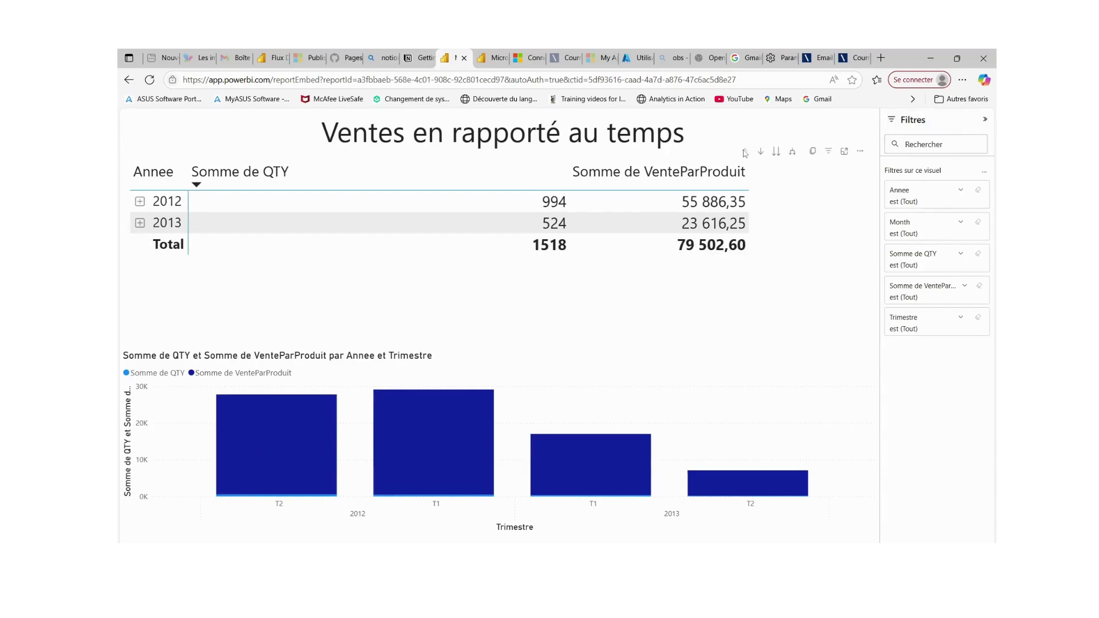
Cross-filter the sales matrix by each quarter of the column chart in turn, ending with T2 of 2013.
click(312, 486)
click(384, 477)
click(538, 474)
click(744, 483)
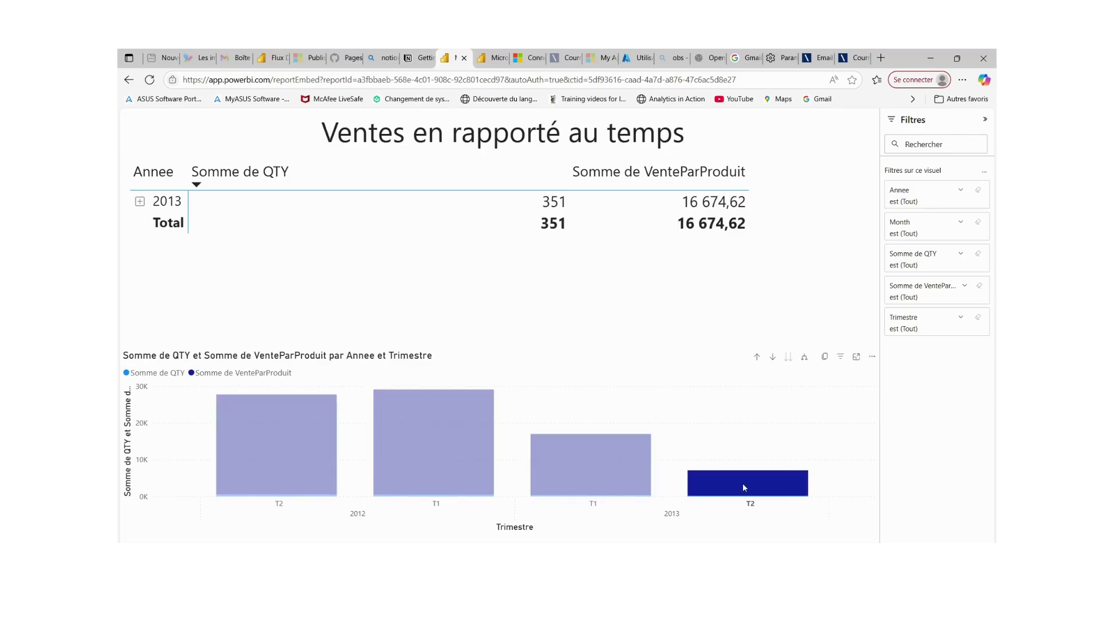